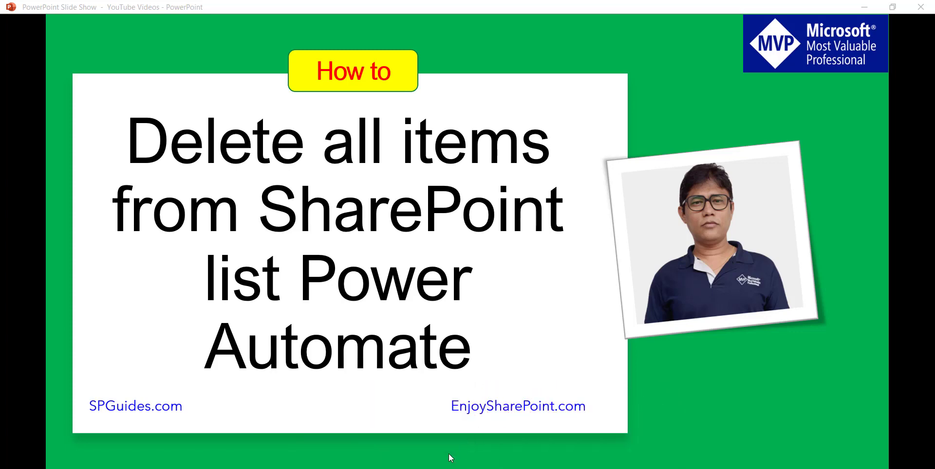
pyautogui.click(469, 441)
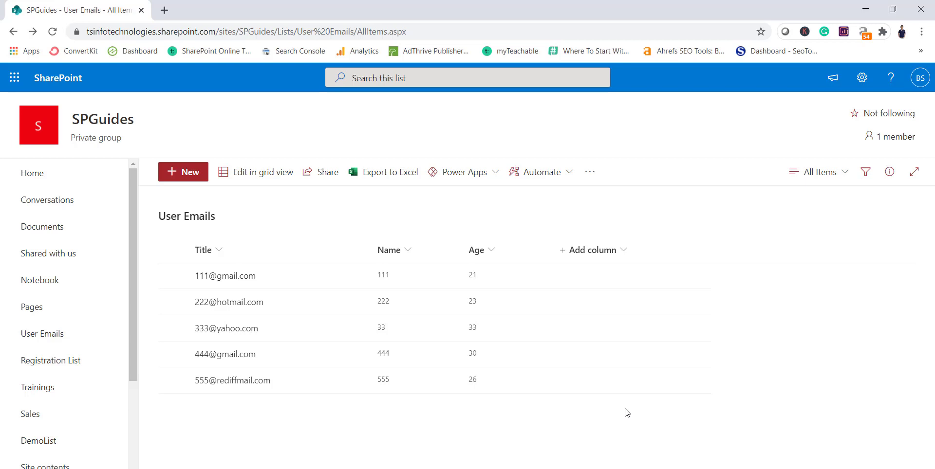
# Step: Open the Microsoft Power Automate site in a new browser tab and go to its page for creating flows
pyautogui.click(166, 11)
pyautogui.write('flow')
pyautogui.press('Return')
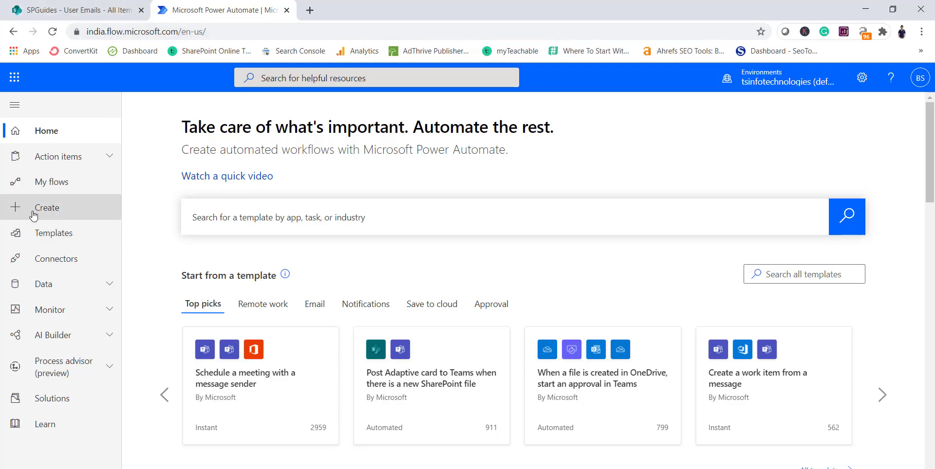
pyautogui.click(65, 213)
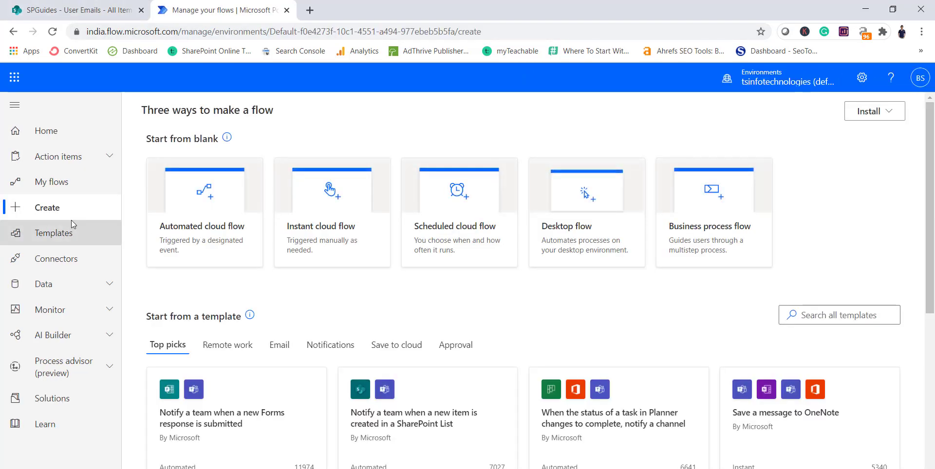
# Step: Look over the ways to start a flow: from blank, from a template or from a connector
pyautogui.scroll(-5, 324, 360)
pyautogui.scroll(-3, 324, 362)
pyautogui.scroll(8, 317, 331)
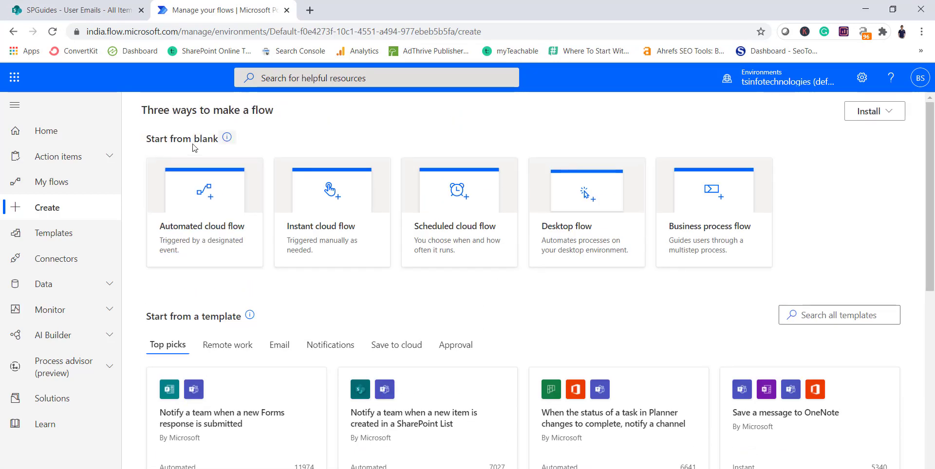
pyautogui.scroll(-6, 234, 362)
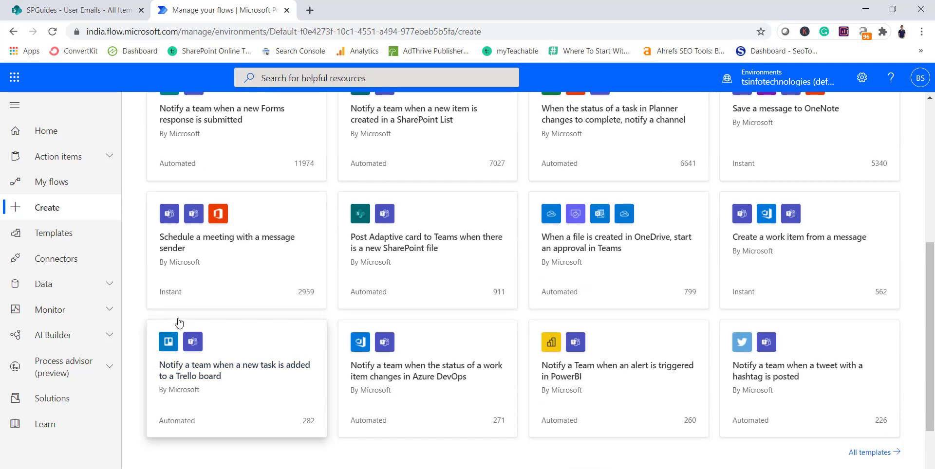
pyautogui.scroll(-2, 229, 403)
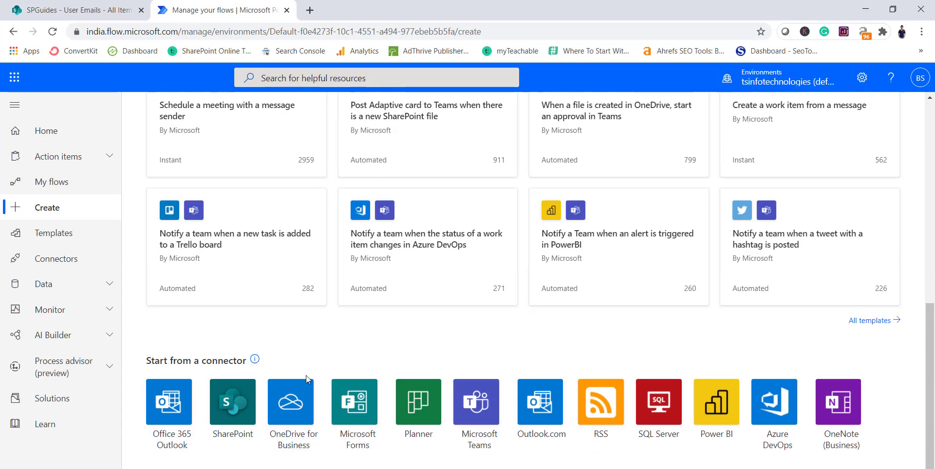
pyautogui.scroll(8, 302, 372)
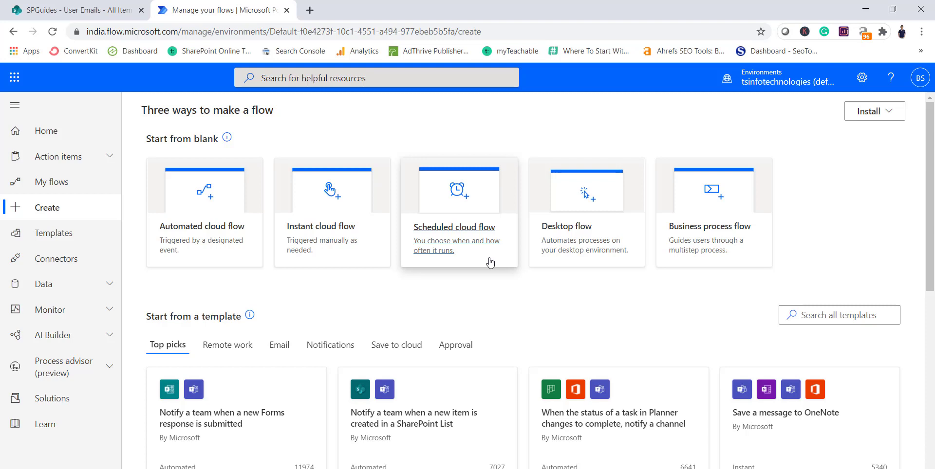
# Step: Create an instant cloud flow named "Delete All Items Flow" that uses the "Manually trigger a flow" trigger
pyautogui.click(320, 197)
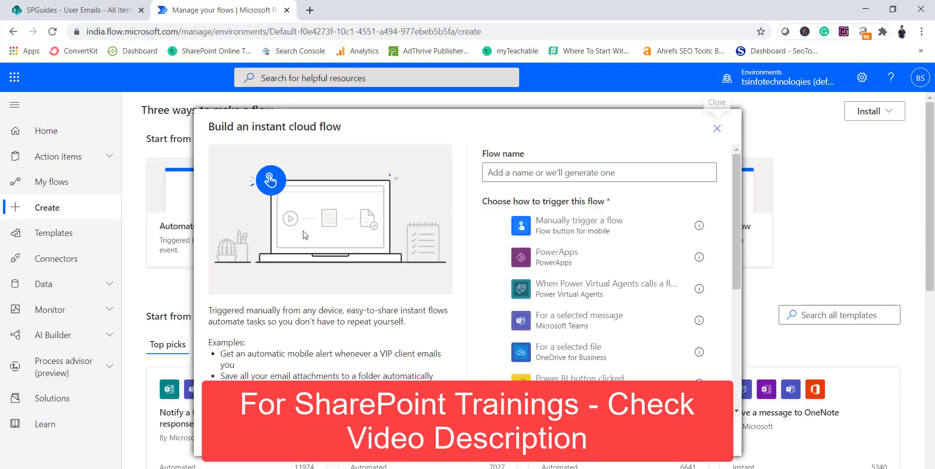
pyautogui.moveTo(431, 205); pyautogui.dragTo(405, 187)
pyautogui.click(400, 128)
pyautogui.click(499, 173)
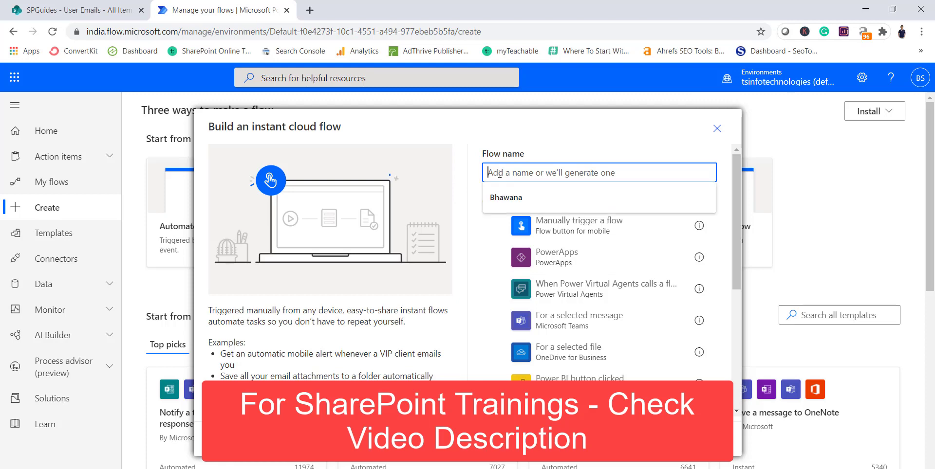
pyautogui.write('Delet')
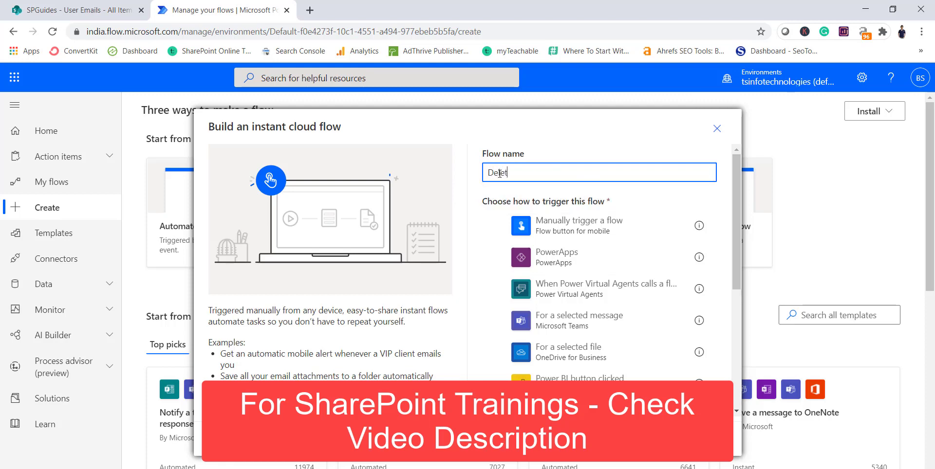
pyautogui.write('e All Items Flow')
pyautogui.click(549, 231)
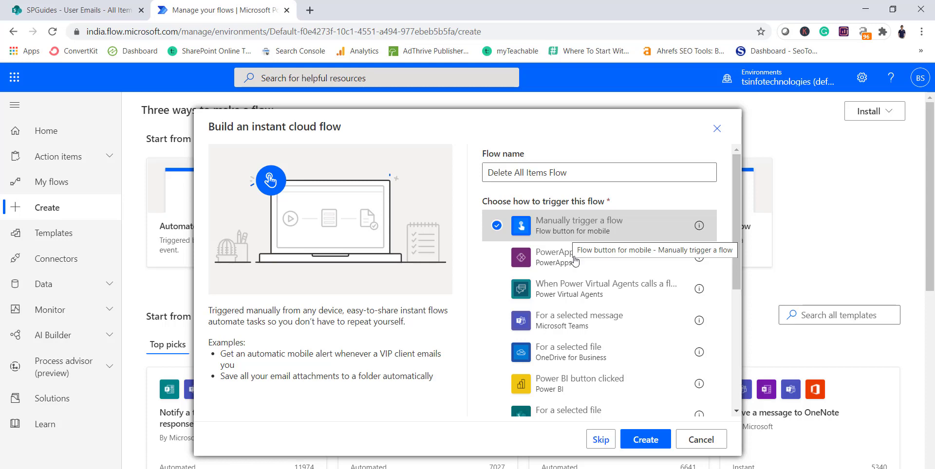
pyautogui.click(642, 443)
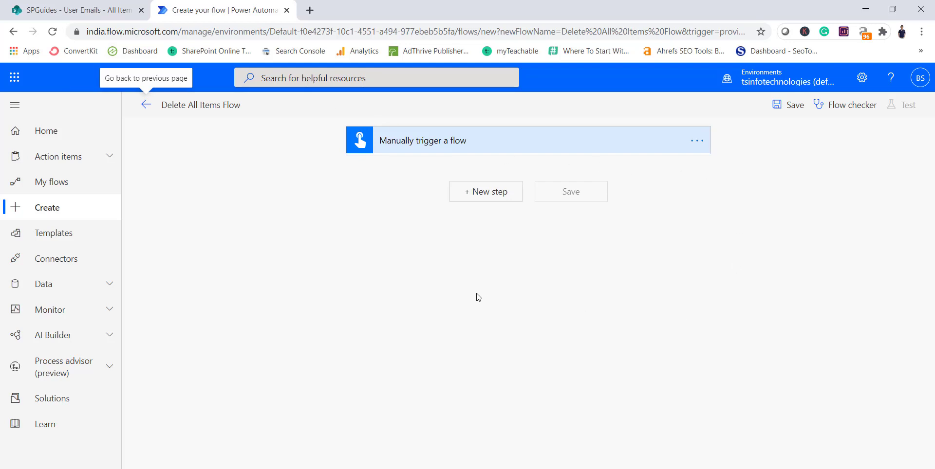
# Step: Check the User Emails list in SharePoint, and add the SharePoint "Get items" action after the flow's manual trigger
pyautogui.click(67, 6)
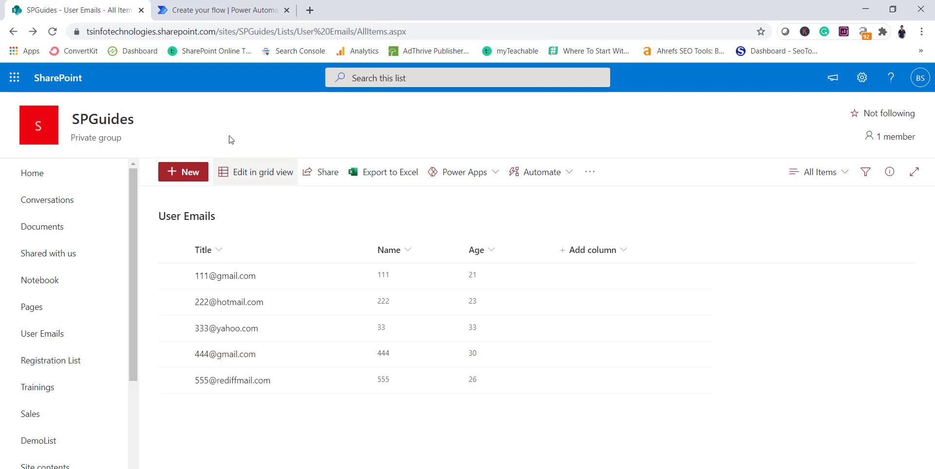
pyautogui.click(231, 15)
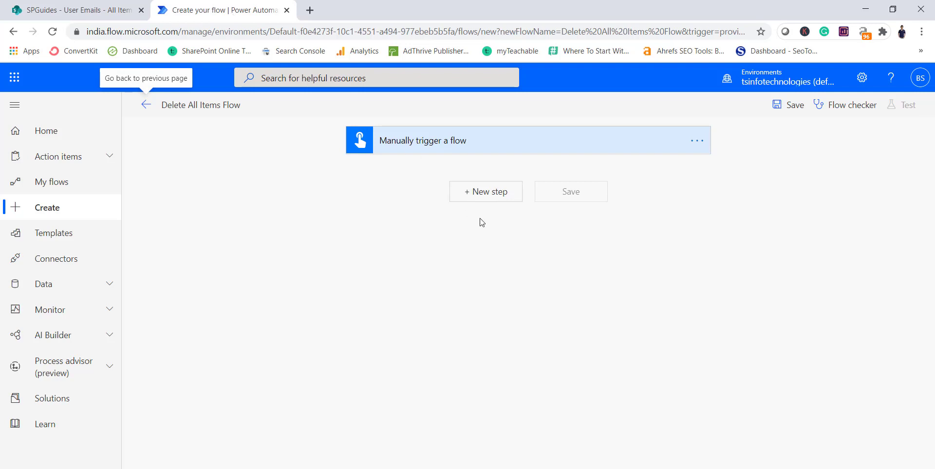
pyautogui.click(493, 197)
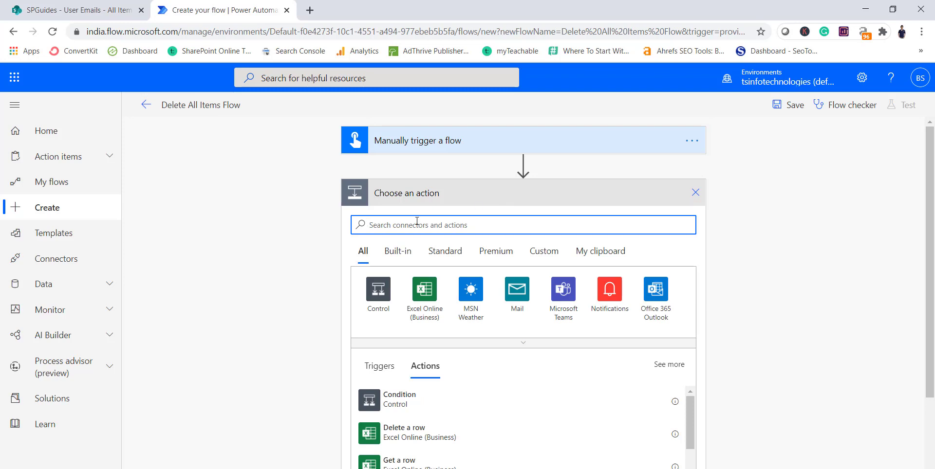
pyautogui.write('get')
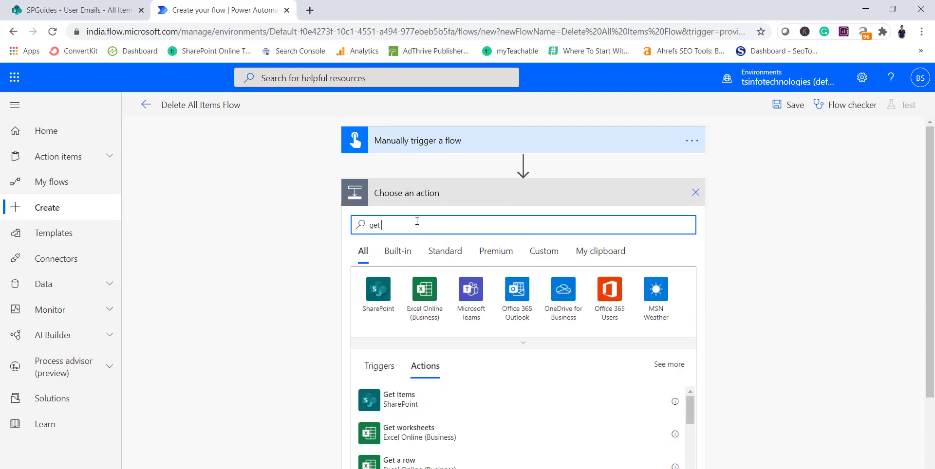
pyautogui.write(' i')
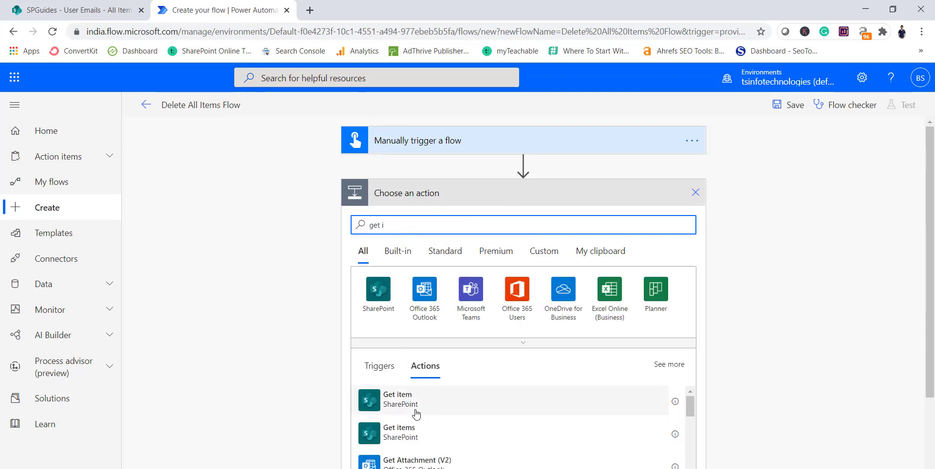
pyautogui.click(408, 436)
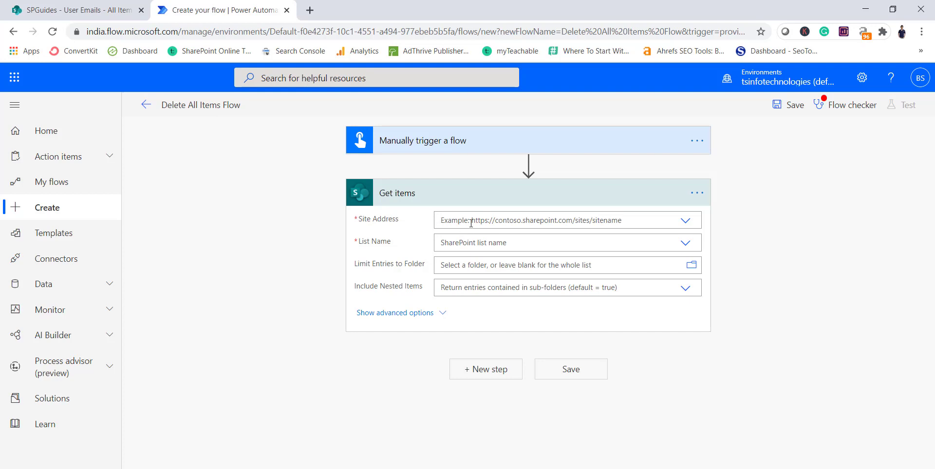
# Step: Set the Get items action's site address to the SPGuides site and its list name to User Emails
pyautogui.click(684, 220)
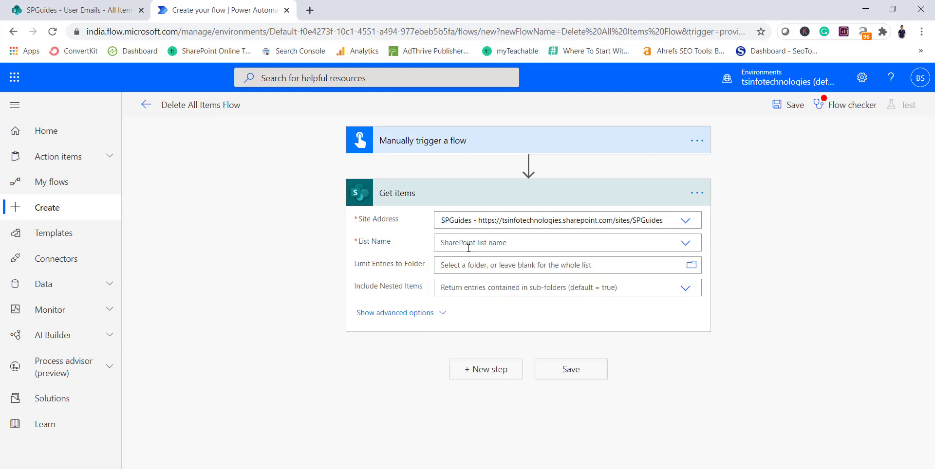
pyautogui.click(489, 246)
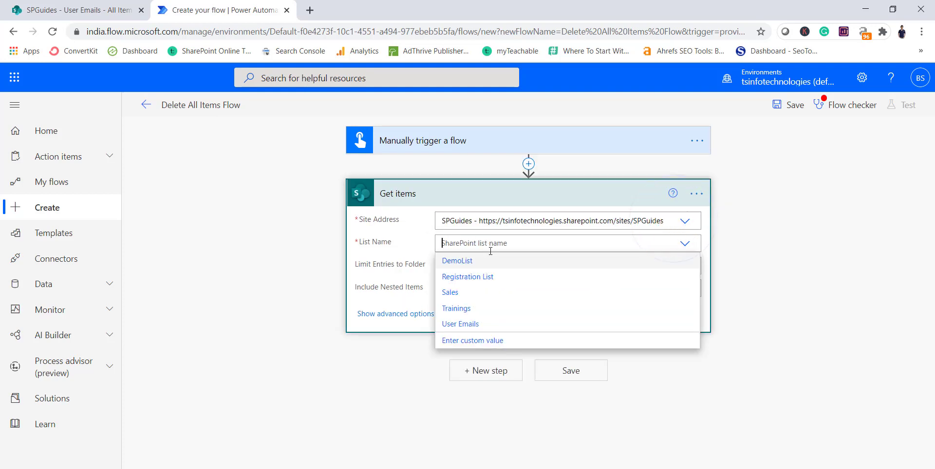
pyautogui.click(469, 327)
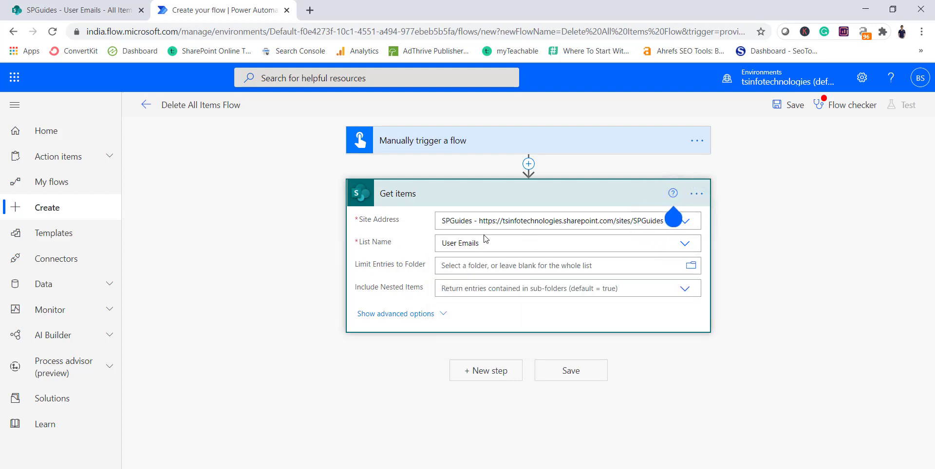
# Step: Add an "Apply to each" control after Get items and use the Get items "value" output as its input
pyautogui.click(486, 370)
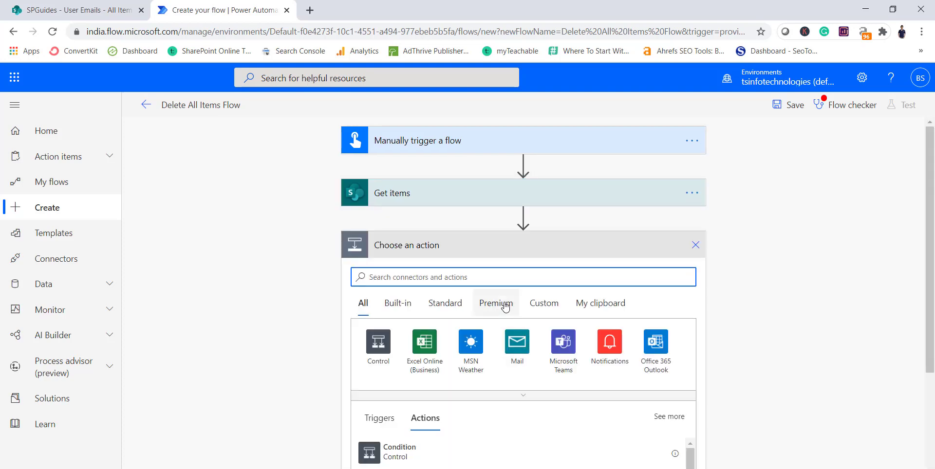
pyautogui.scroll(-2, 467, 272)
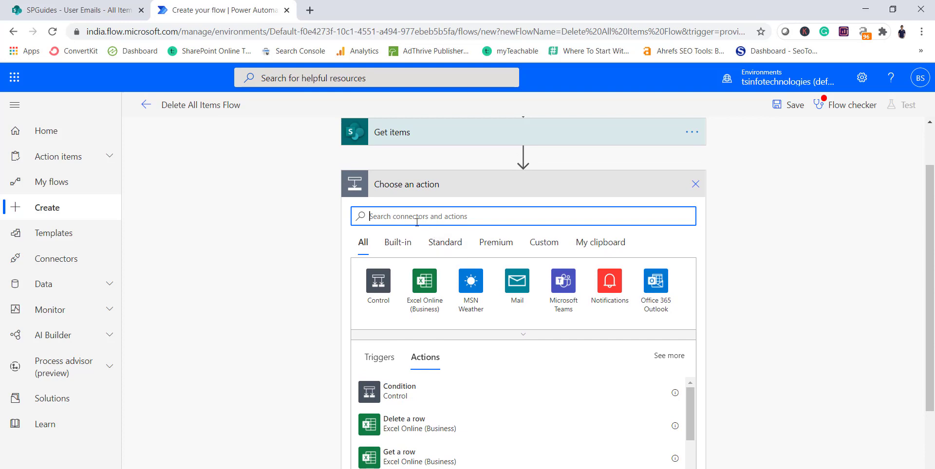
pyautogui.click(378, 282)
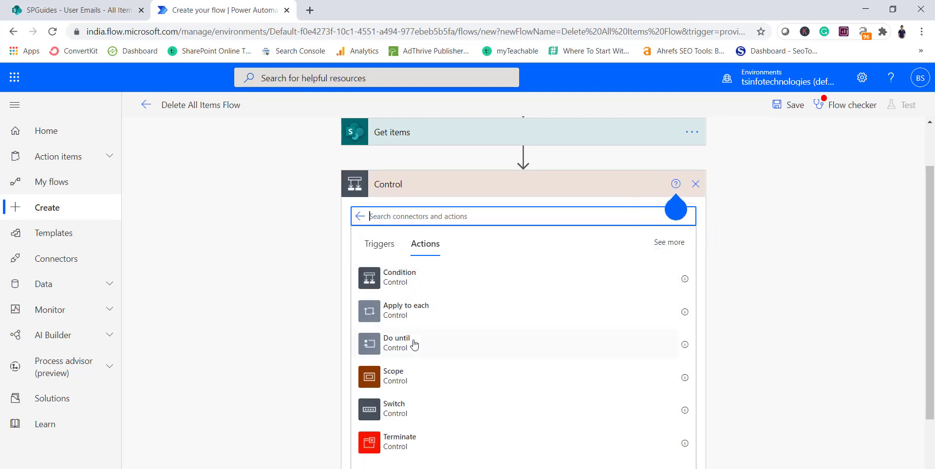
pyautogui.click(409, 311)
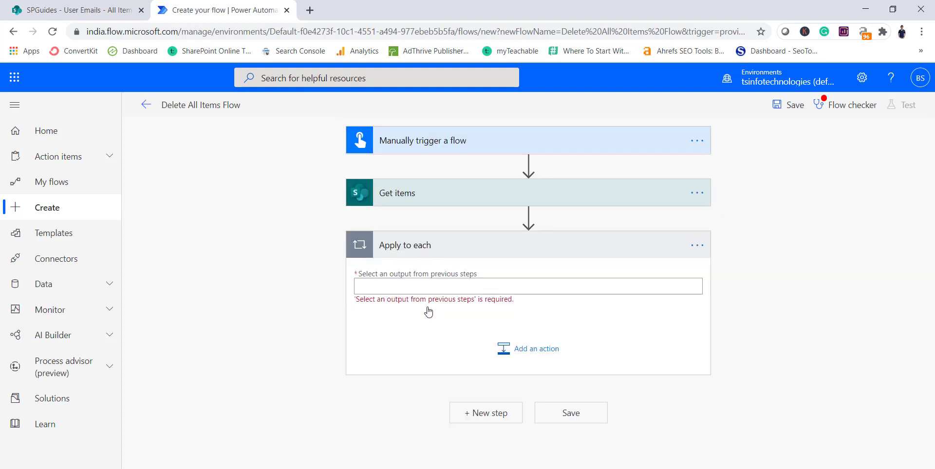
pyautogui.click(399, 288)
pyautogui.scroll(-3, 752, 348)
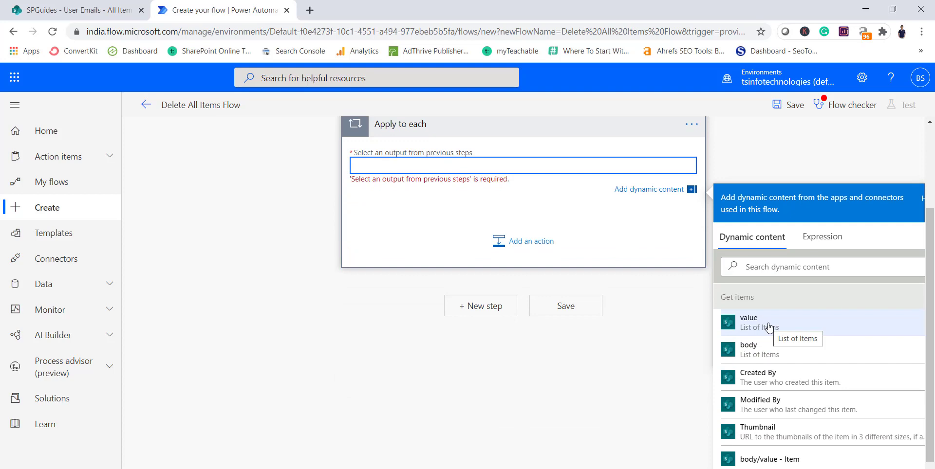
pyautogui.click(769, 327)
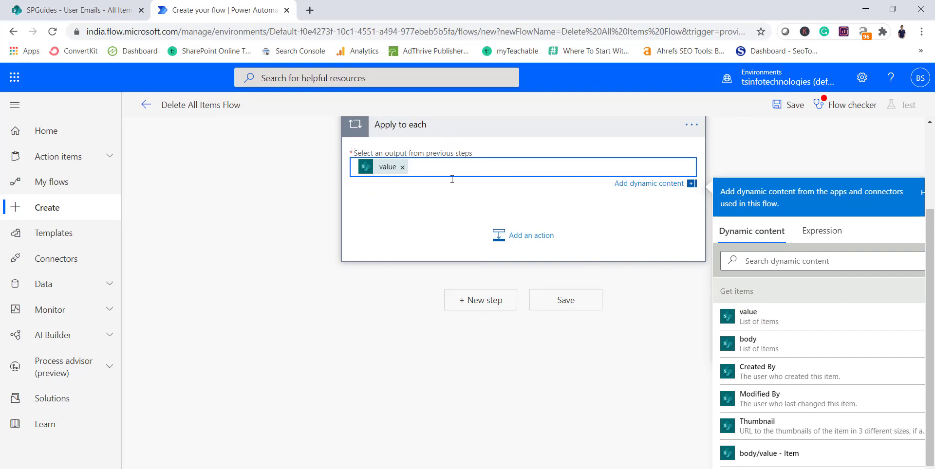
# Step: Add the SharePoint "Delete item" action inside the Apply to each loop
pyautogui.click(518, 237)
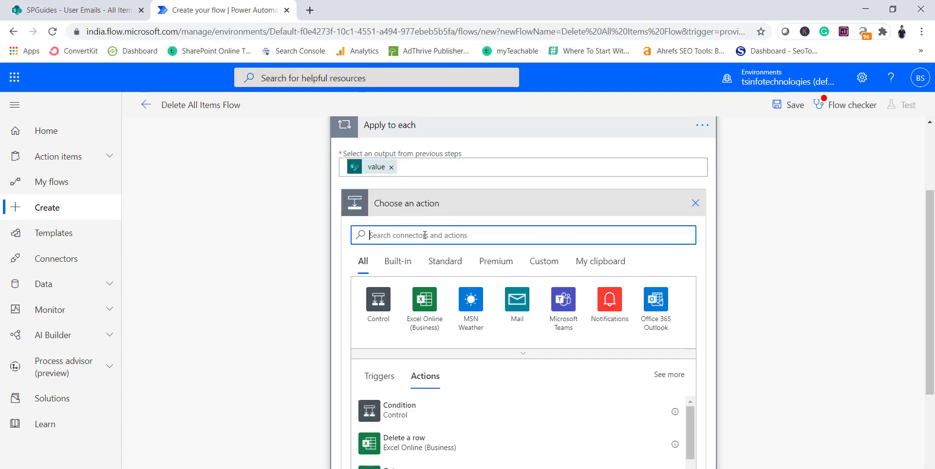
pyautogui.write('Dele')
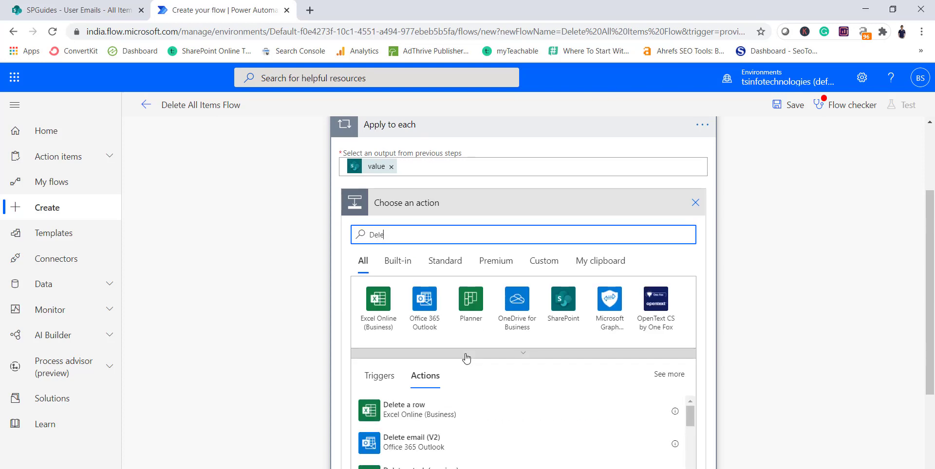
pyautogui.scroll(-6, 463, 355)
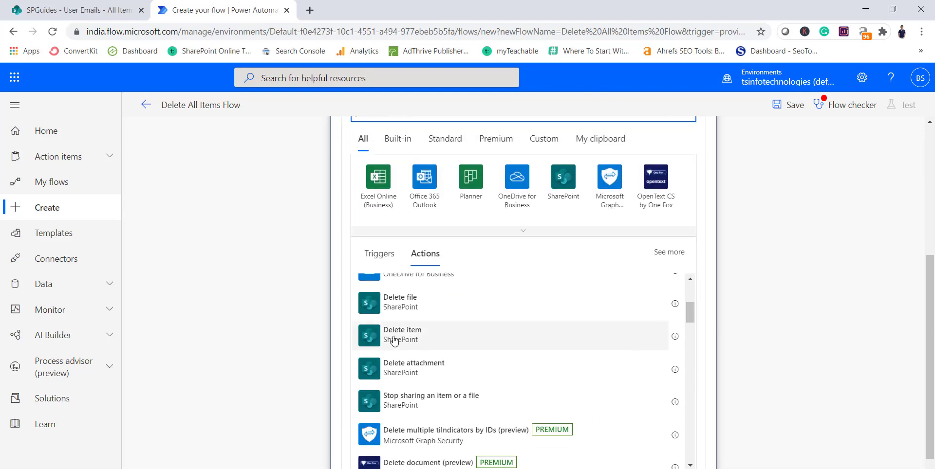
pyautogui.click(421, 336)
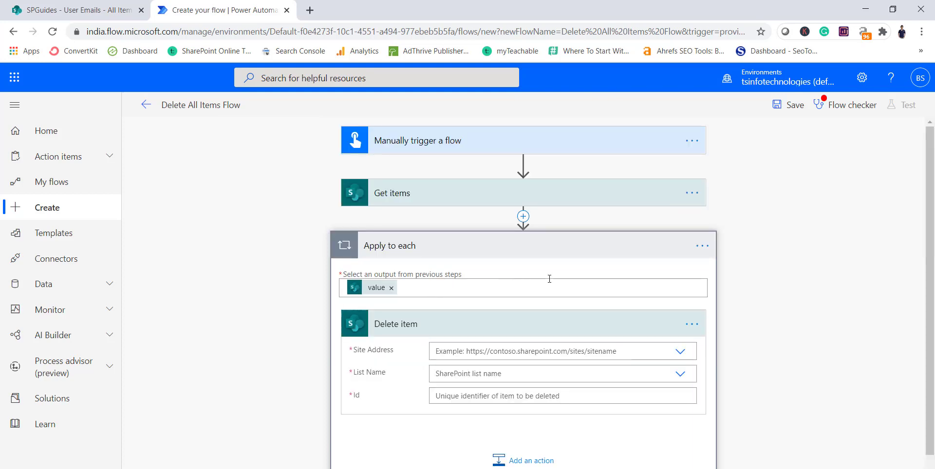
# Step: Configure the Delete item action with the SPGuides site, the User Emails list and the Get items "ID" dynamic value as Id
pyautogui.scroll(-1, 516, 284)
pyautogui.click(679, 308)
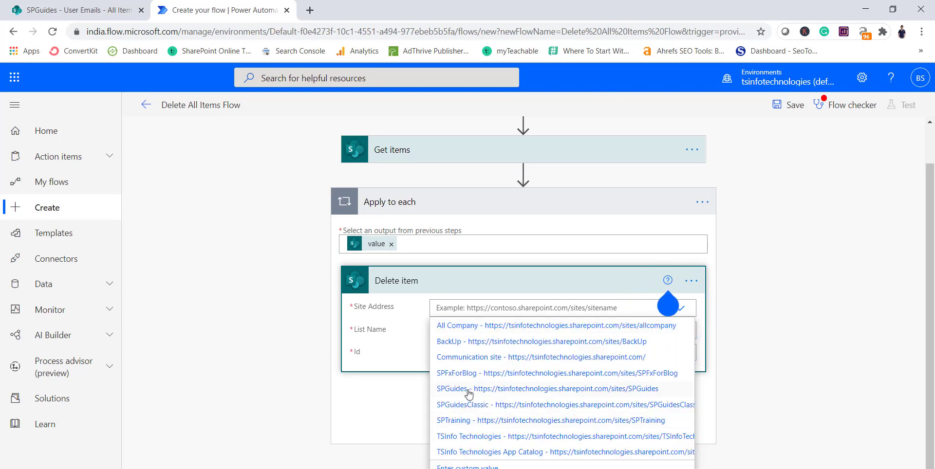
pyautogui.click(470, 389)
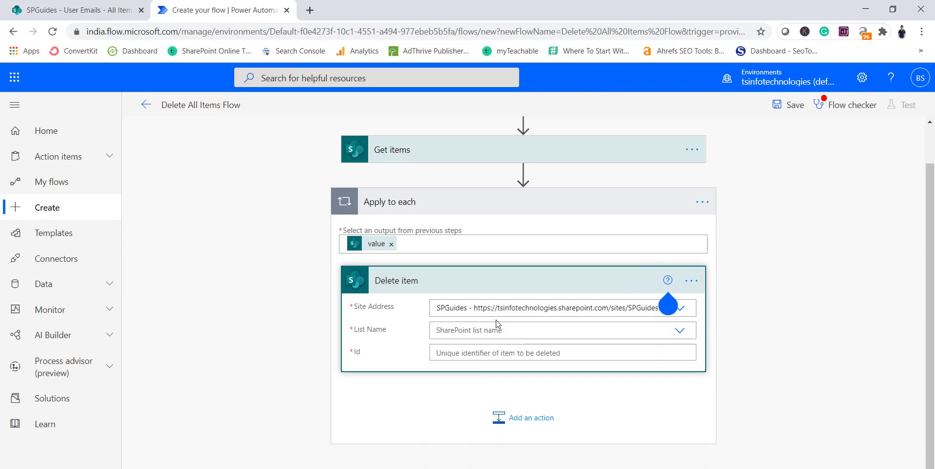
pyautogui.click(467, 331)
pyautogui.click(463, 413)
pyautogui.click(661, 354)
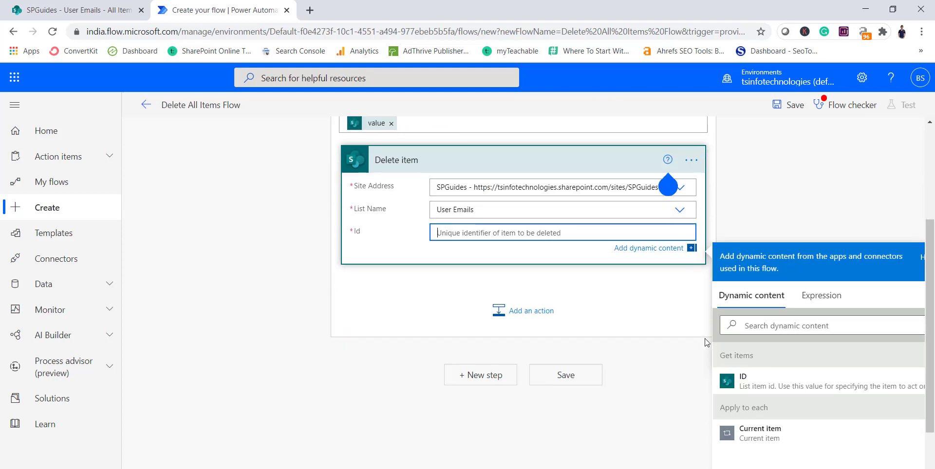
pyautogui.click(750, 382)
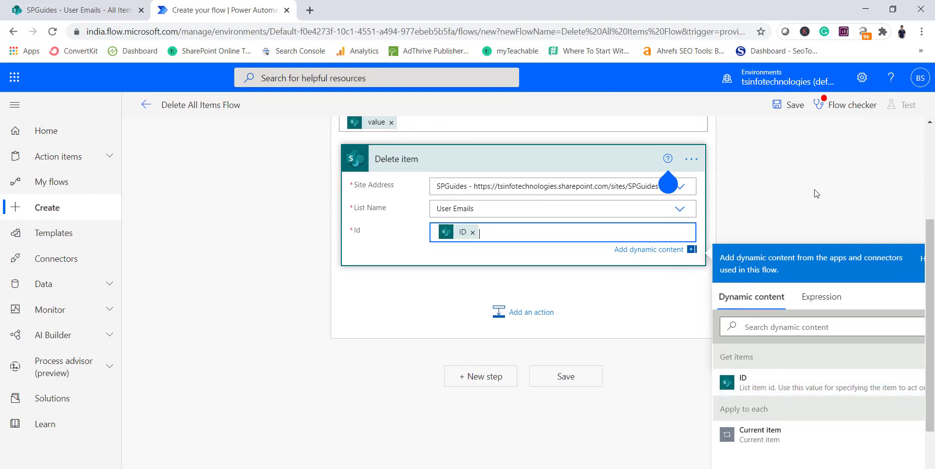
# Step: Save the flow with its completed Delete item action and close the Flow checker results
pyautogui.scroll(3, 816, 193)
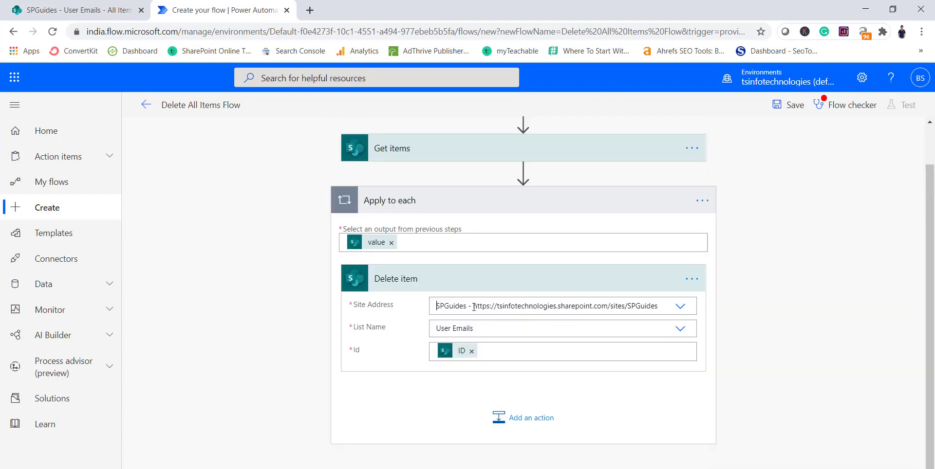
pyautogui.click(811, 186)
pyautogui.hotkey('ctrl', 's')
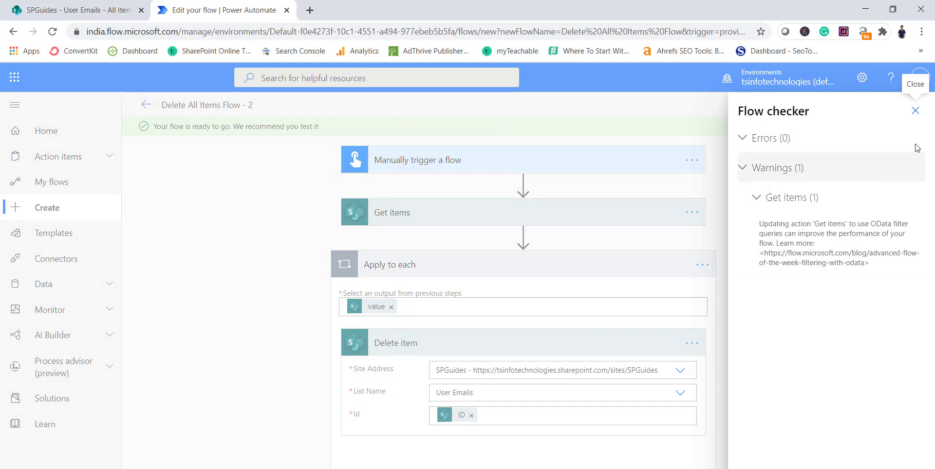
pyautogui.click(915, 111)
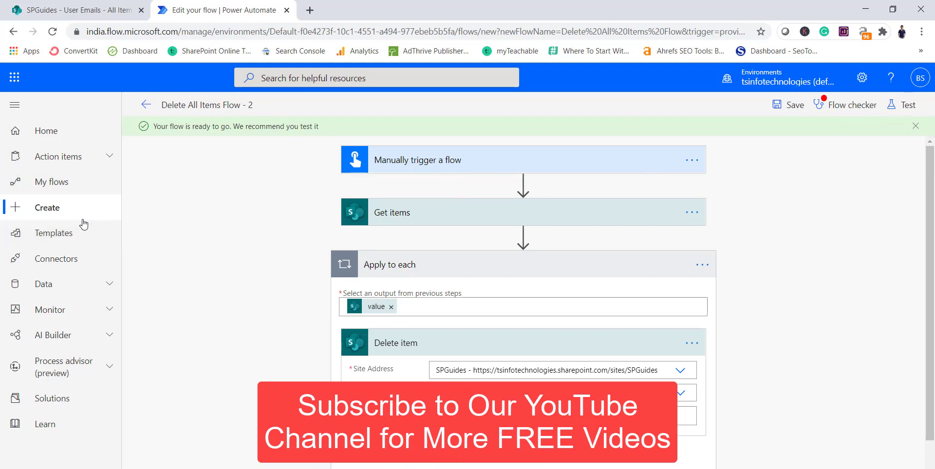
# Step: View the details page of Delete All Items Flow - 2 from the list of cloud flows and dismiss its ready notice
pyautogui.click(67, 190)
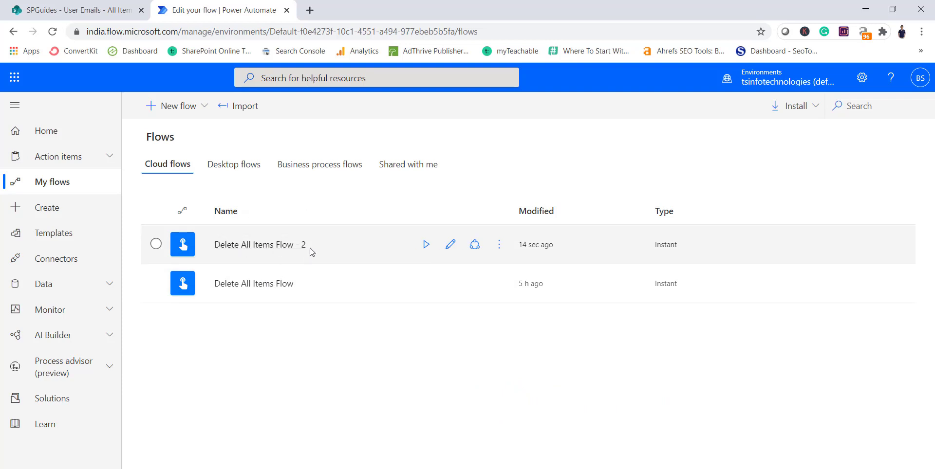
pyautogui.click(301, 247)
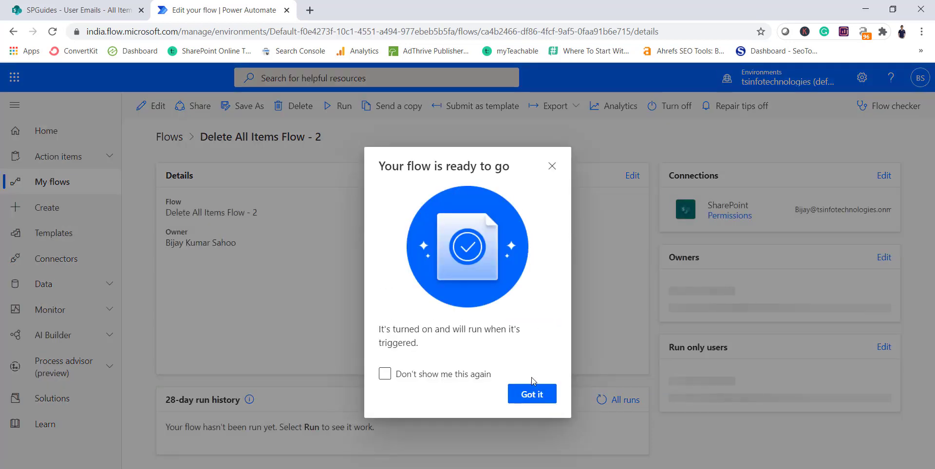
pyautogui.click(532, 392)
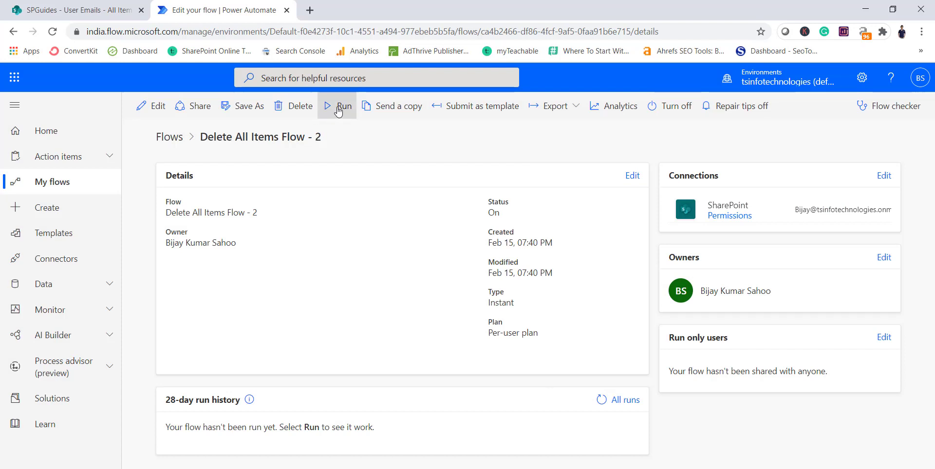
# Step: Run Delete All Items Flow - 2 from the list of cloud flows and close the run confirmation
pyautogui.click(74, 183)
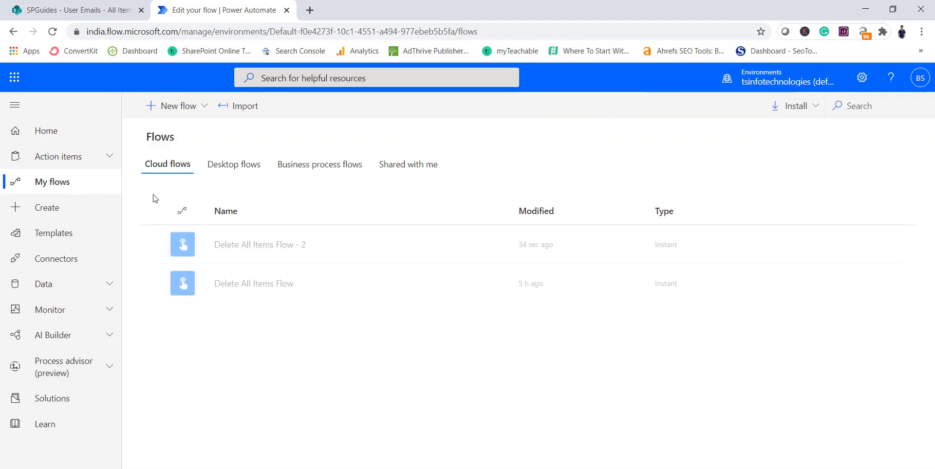
pyautogui.click(155, 245)
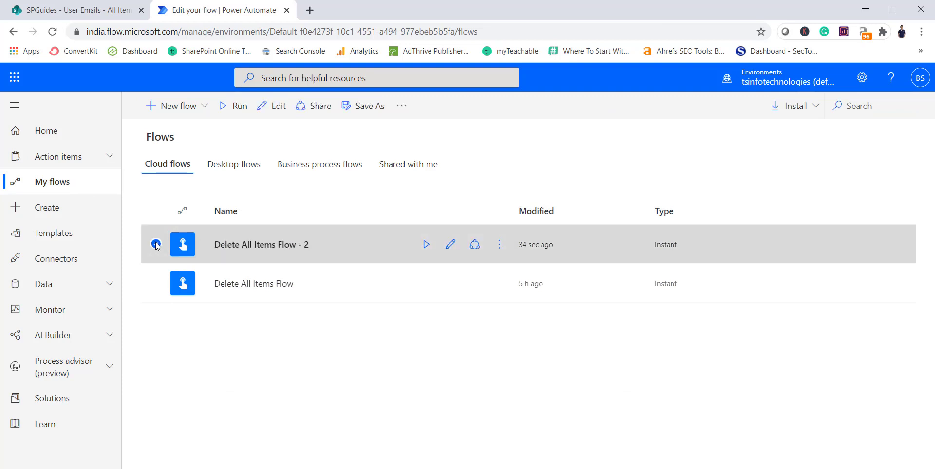
pyautogui.click(235, 106)
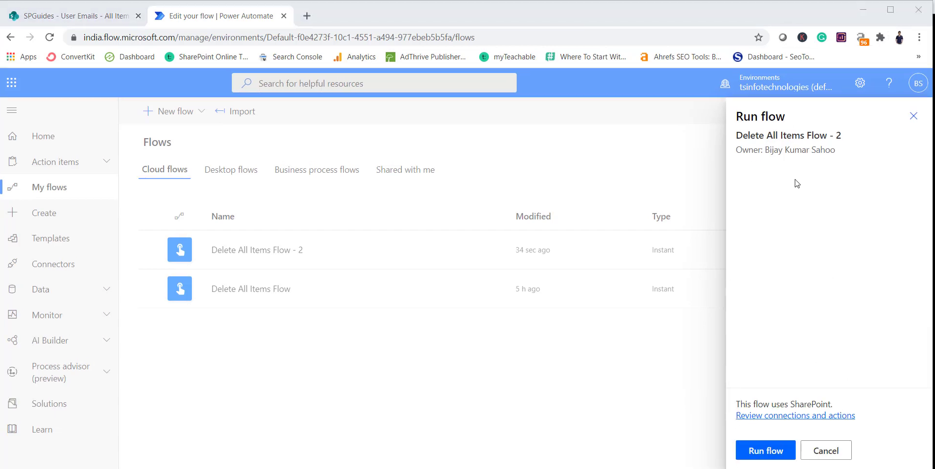
pyautogui.click(763, 457)
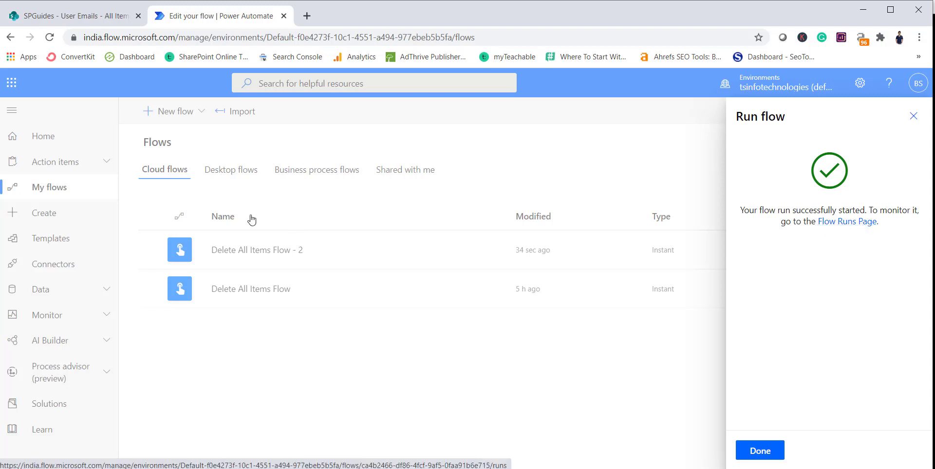
pyautogui.click(760, 451)
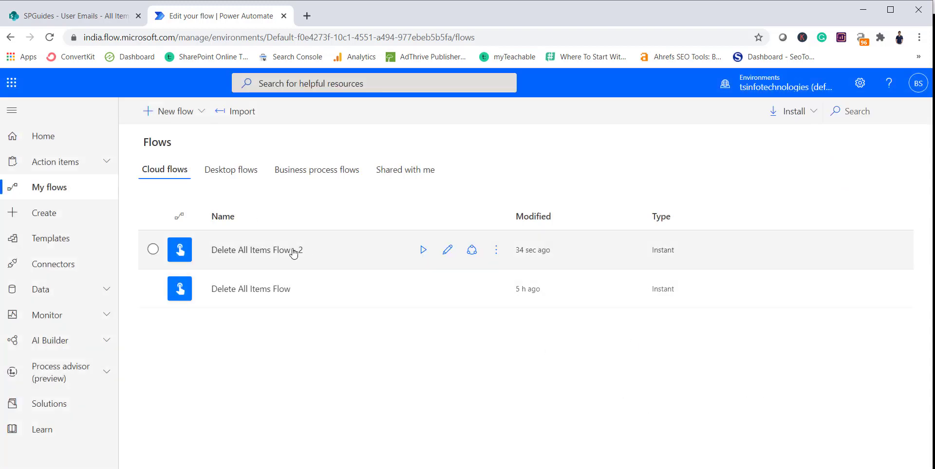
# Step: Inspect the latest run of Delete All Items Flow - 2 including its Apply to each loop, and check the User Emails list in SharePoint
pyautogui.click(271, 250)
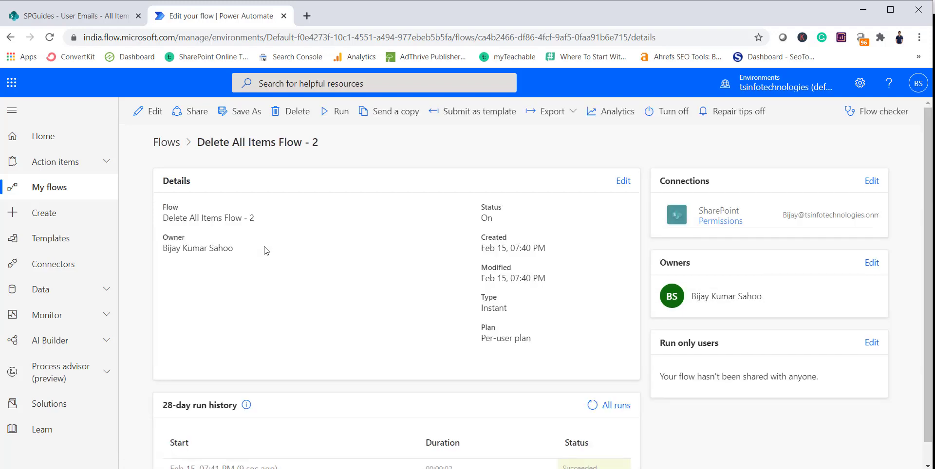
pyautogui.scroll(-1, 355, 336)
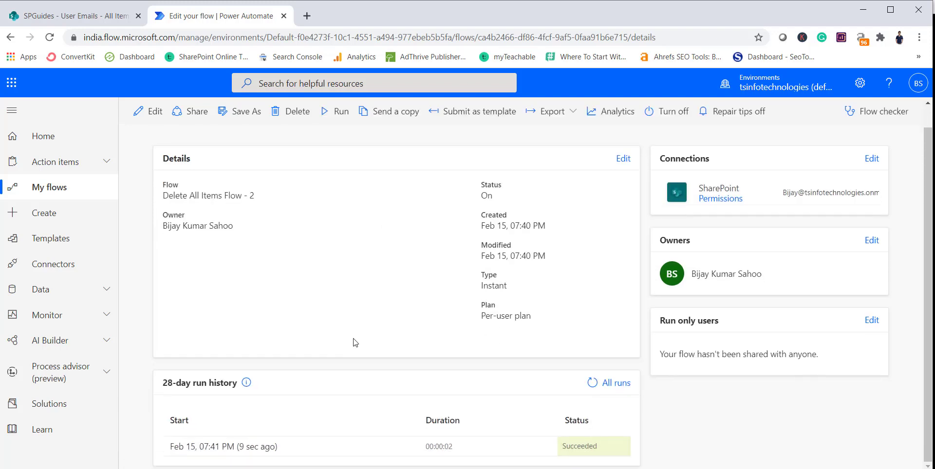
pyautogui.click(258, 447)
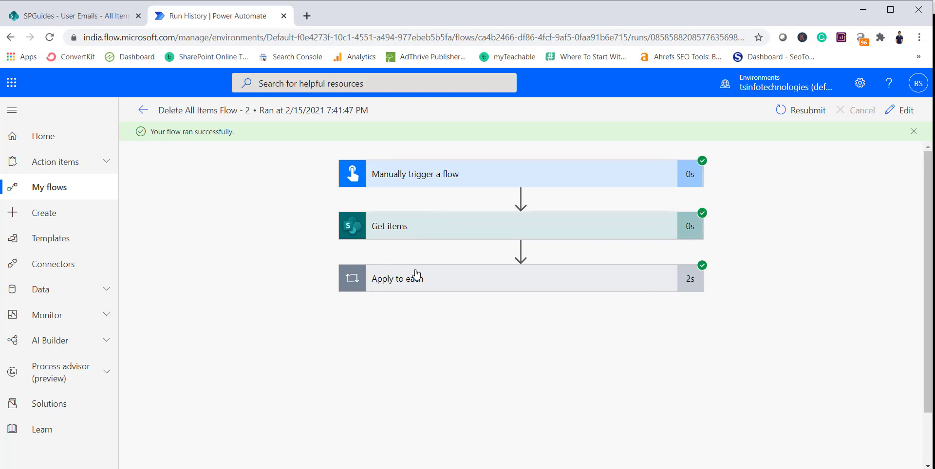
pyautogui.click(455, 280)
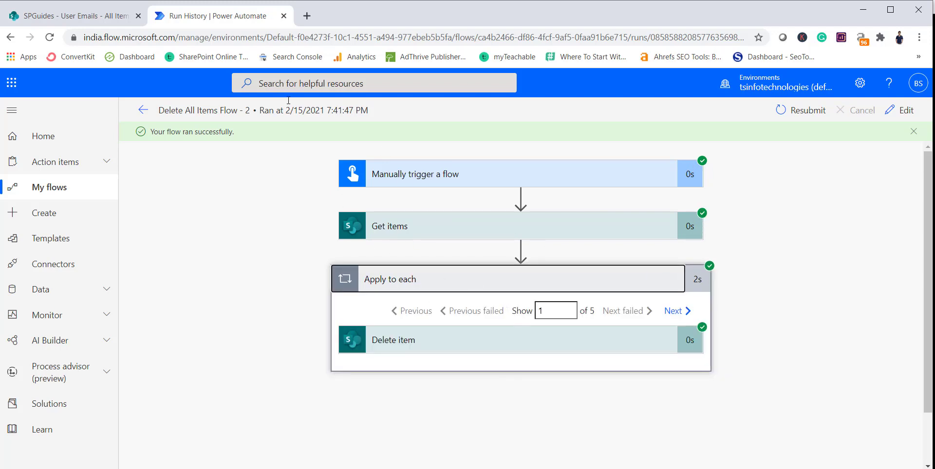
pyautogui.click(97, 20)
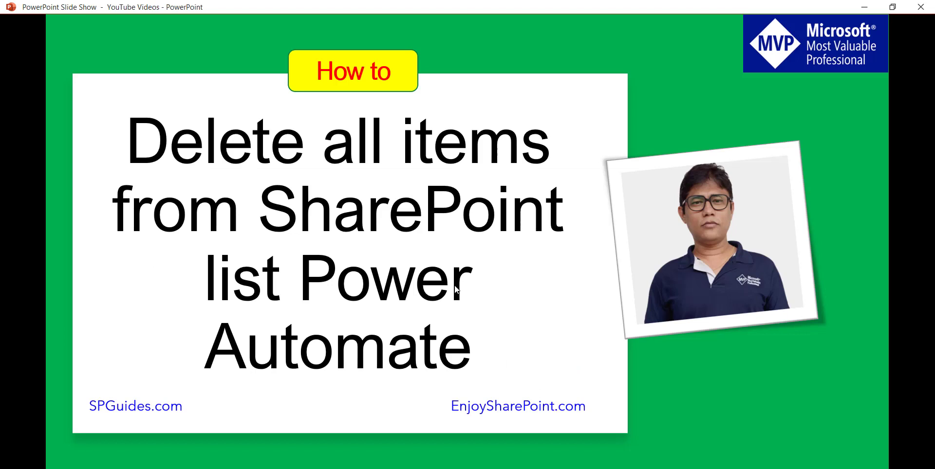
pyautogui.click(454, 286)
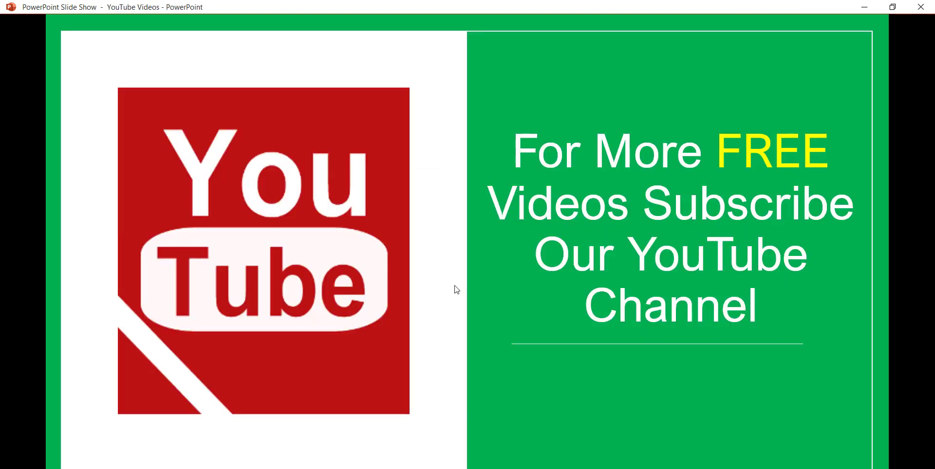